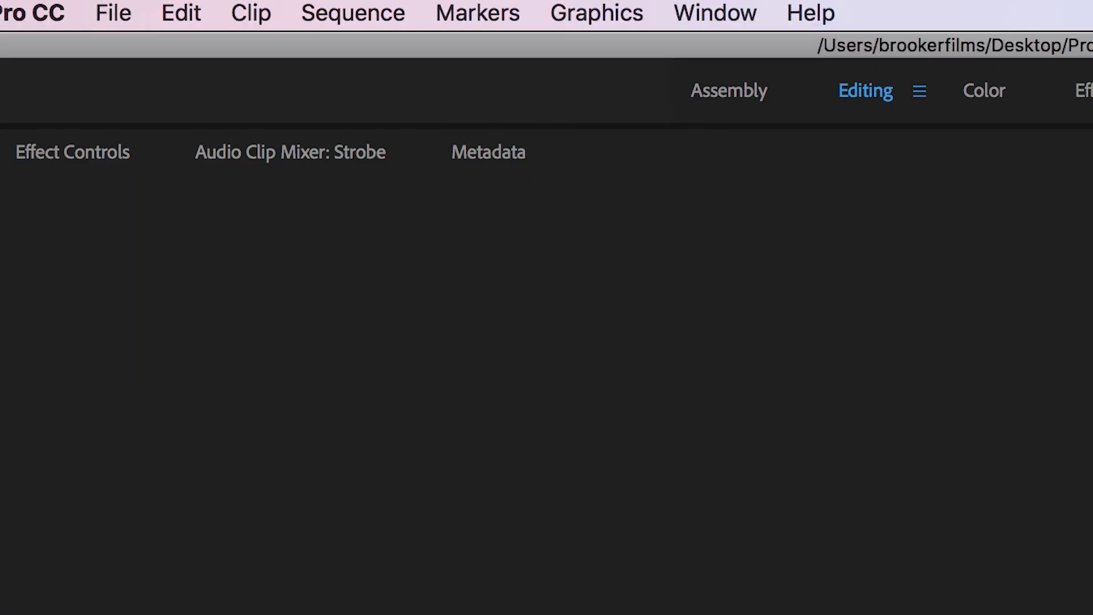
Create a legacy title named 'Strobe' and enlarge its title editor window.
left_click(122, 23)
mouse_move(256, 52)
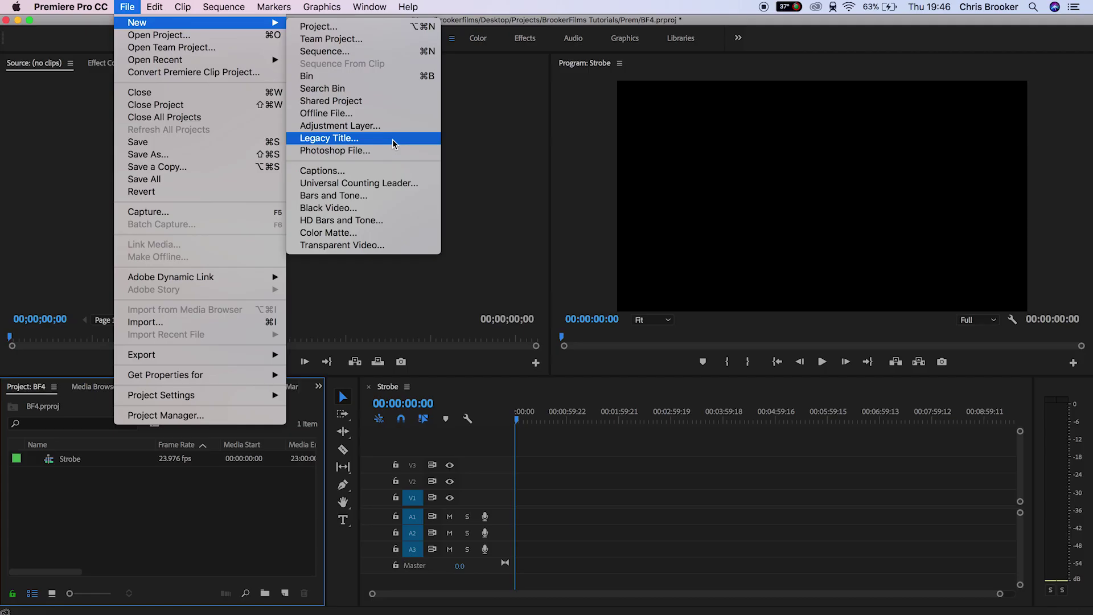
left_click(773, 339)
type("Strob")
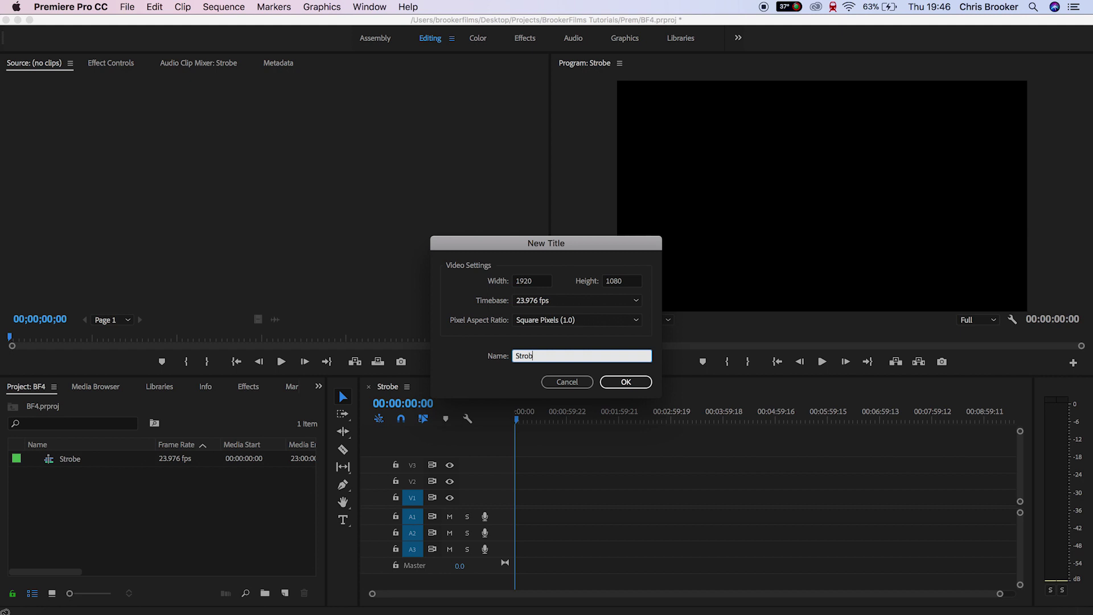
type("e")
key("Return")
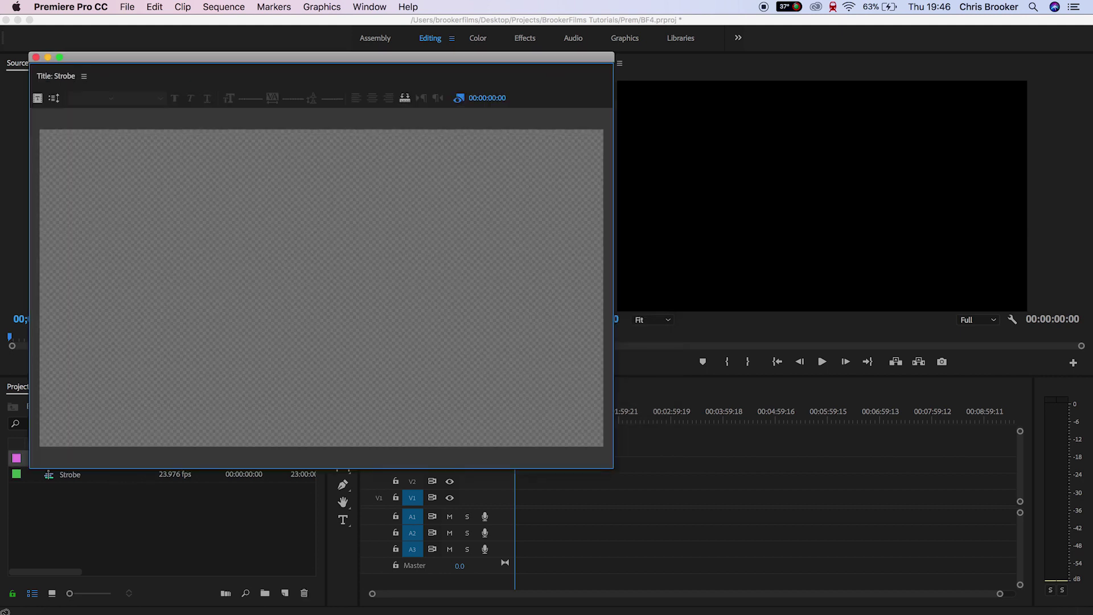
left_click_drag(613, 259, 1079, 311)
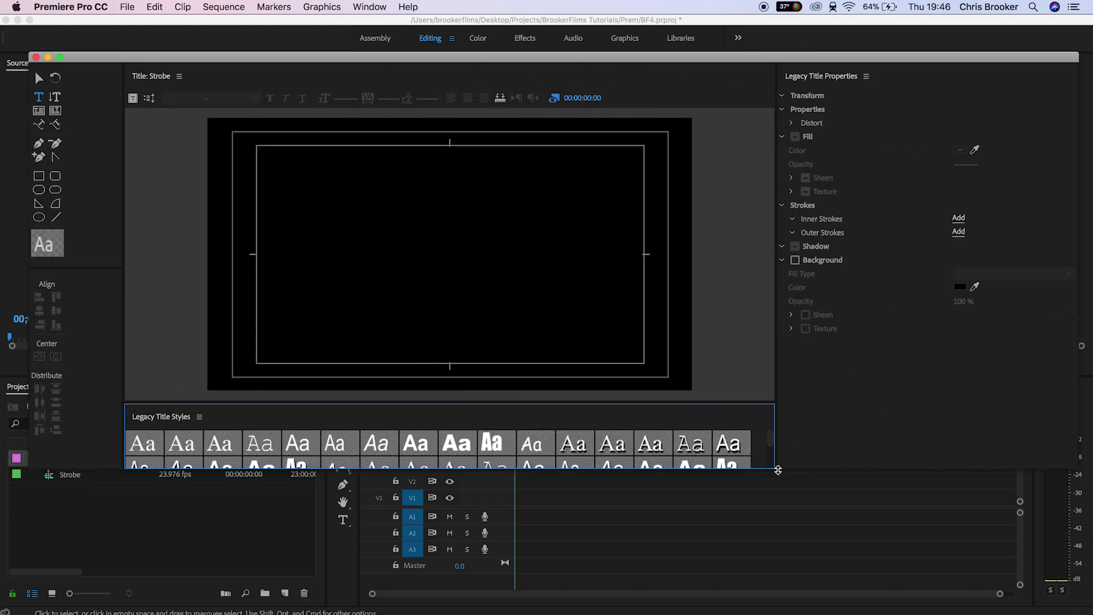
left_click_drag(777, 470, 777, 555)
Type 'Strobe Light Text' on the canvas in the Avenir Black font.
left_click(301, 232)
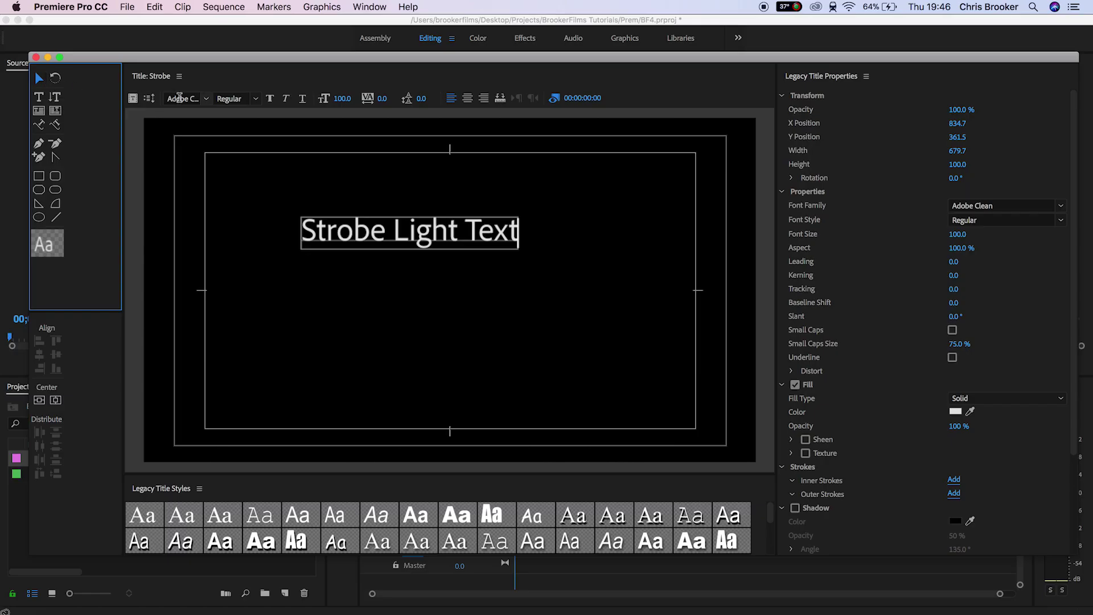
left_click(180, 97)
type("Avenir")
key("Return")
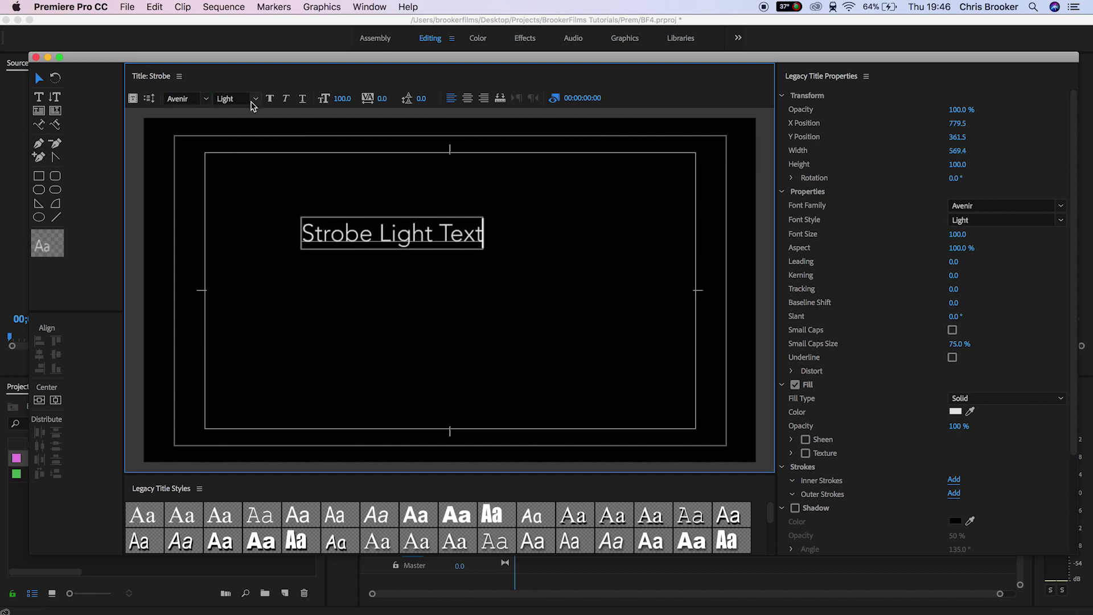
left_click(257, 98)
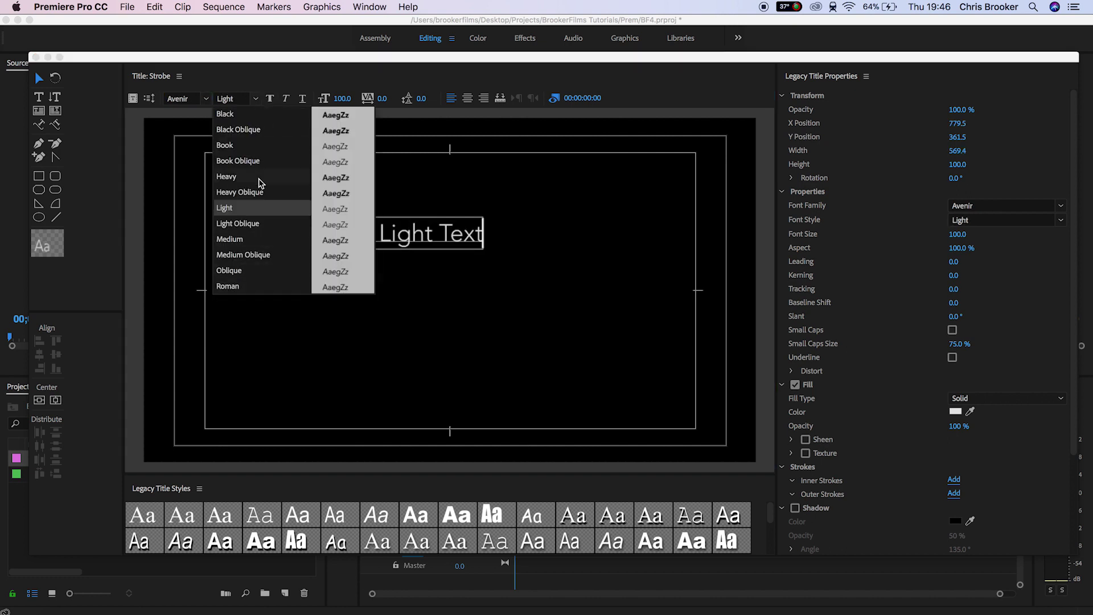
left_click(248, 114)
Size the text to 237 and centre it vertically and horizontally.
mouse_move(342, 99)
left_mouse_down()
mouse_move(402, 99)
mouse_move(385, 98)
left_mouse_up()
left_click_drag(531, 296, 482, 344)
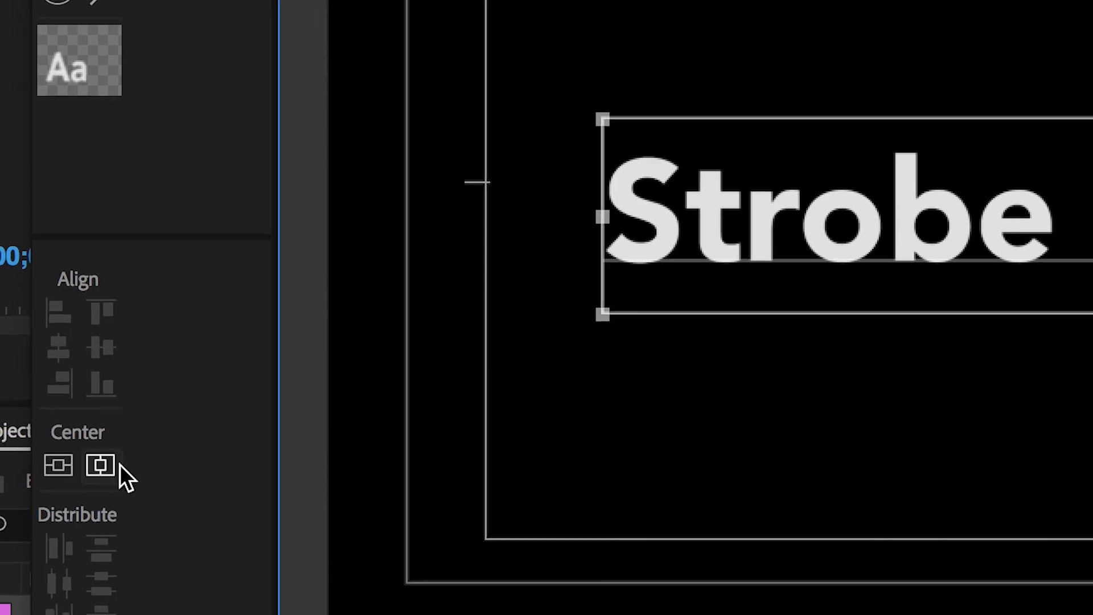
left_click(111, 444)
left_click(67, 445)
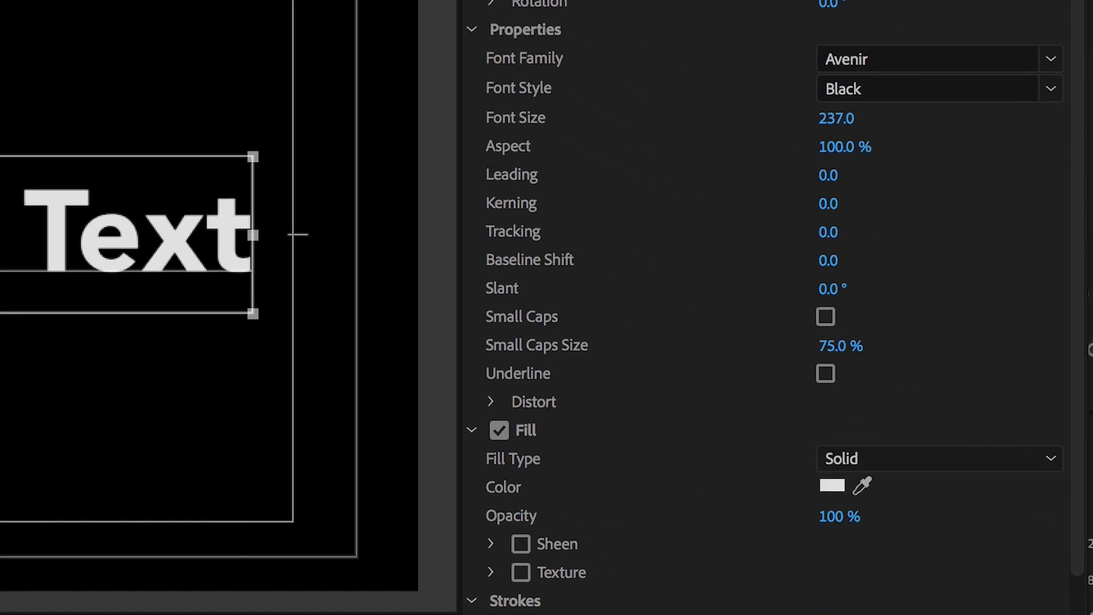
scroll(1085, 93, "down", 2)
scroll(1072, 257, "down", 3)
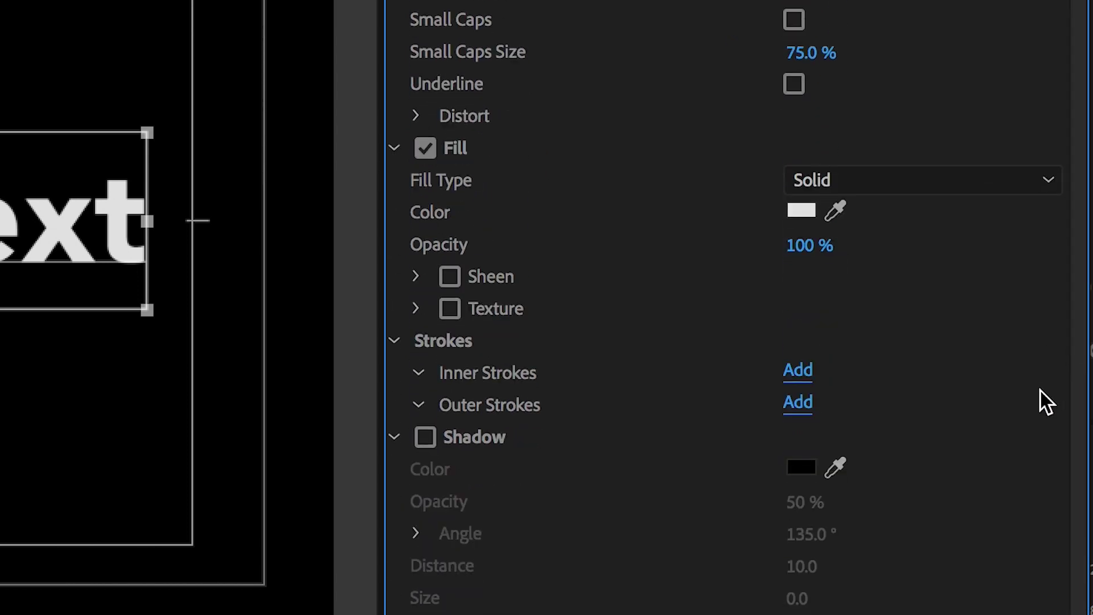
Remove the text fill and add a white outer stroke.
left_click(426, 148)
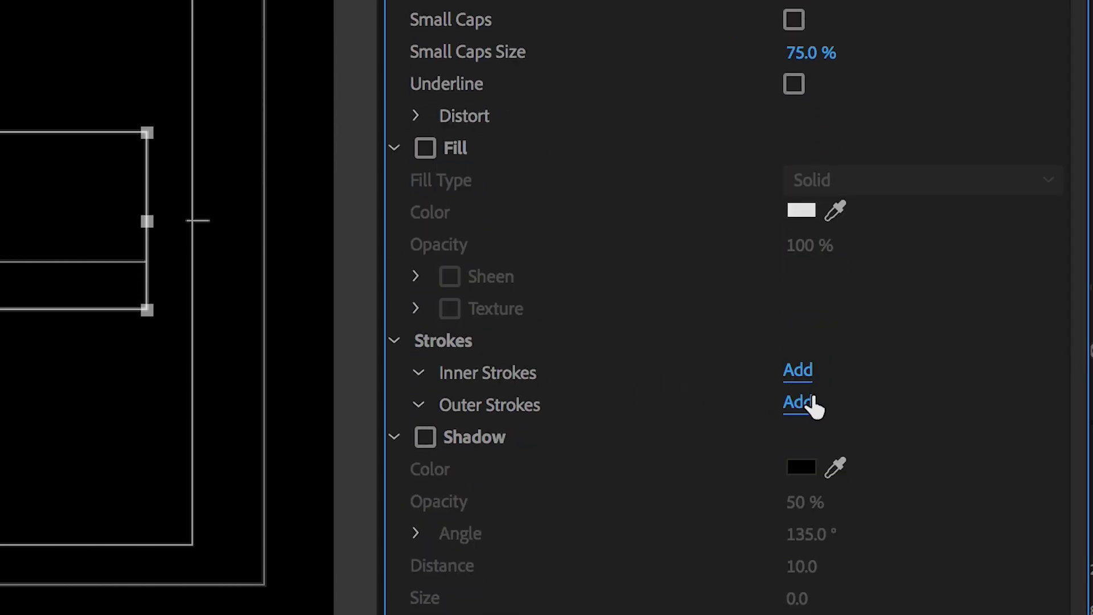
left_click(797, 403)
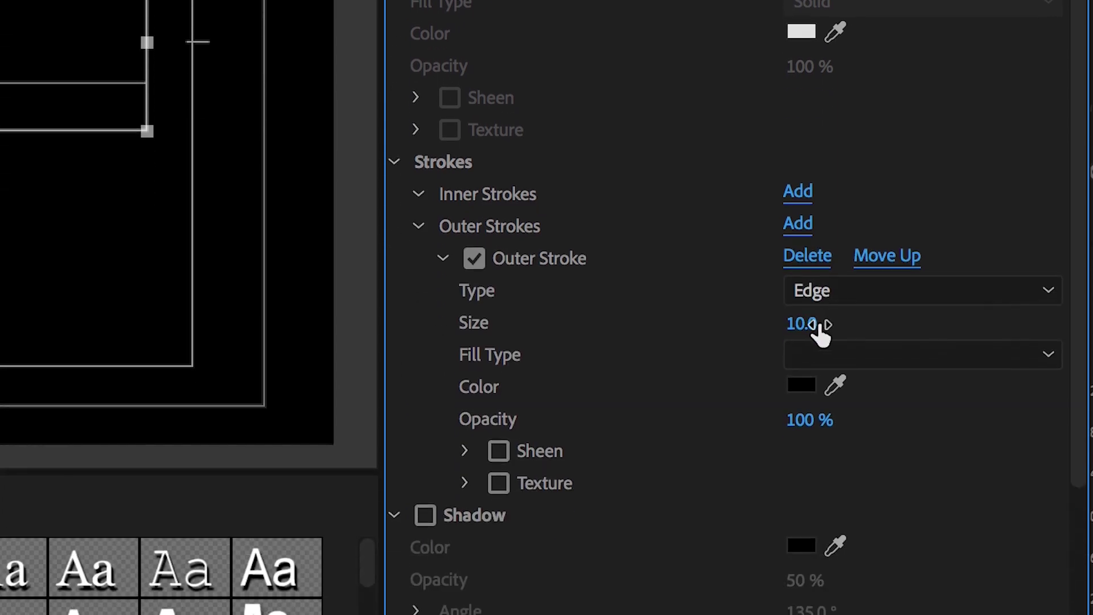
left_click(799, 390)
left_click_drag(675, 227, 337, 415)
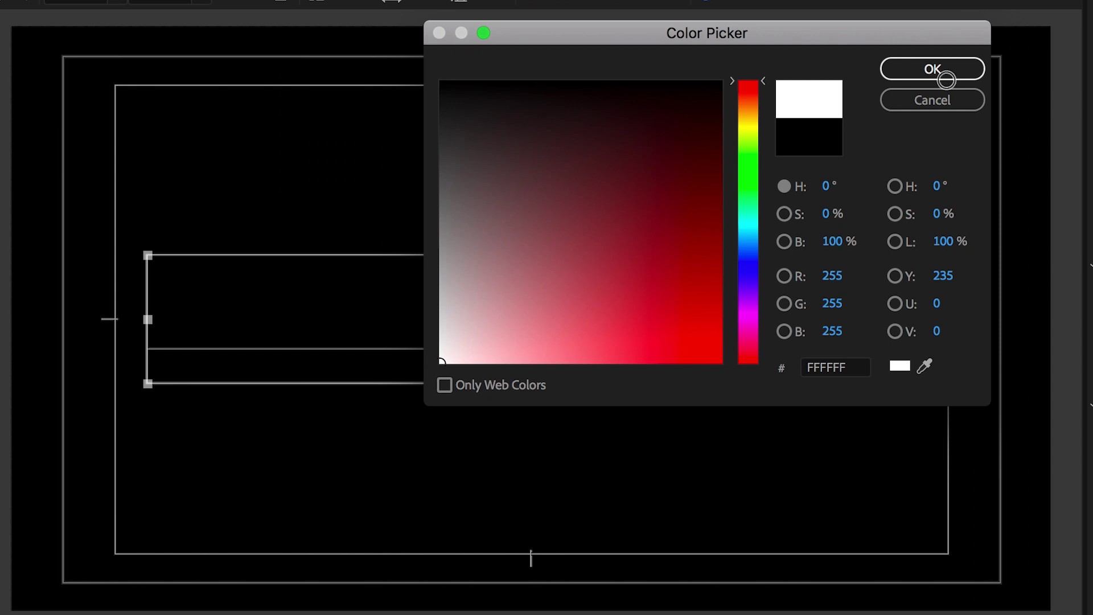
left_click(933, 69)
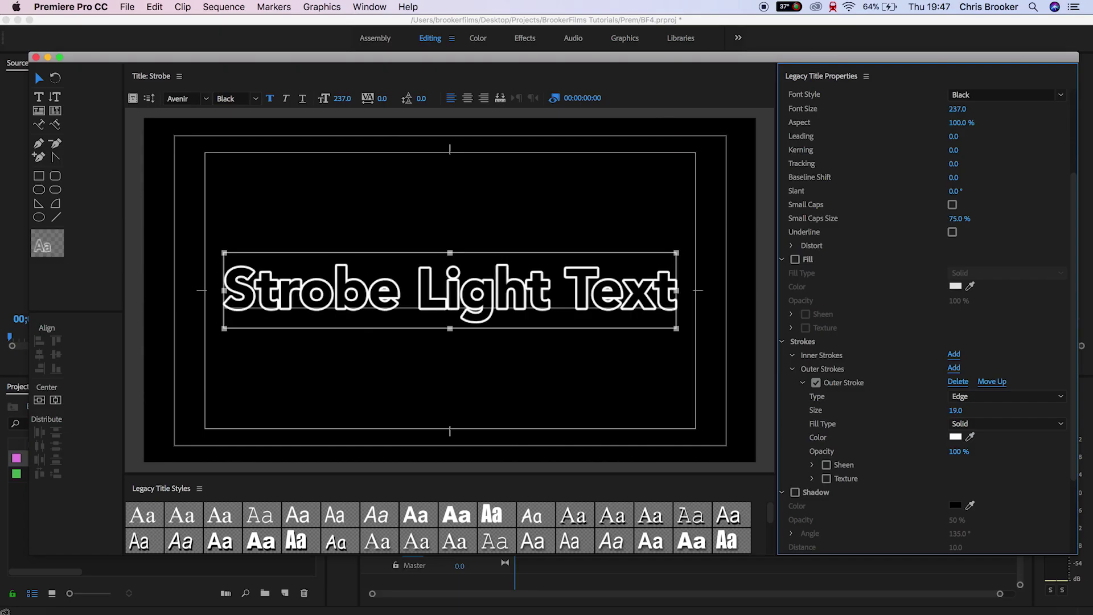
Set the outer stroke size to 17 and close the title editor.
left_click_drag(954, 409, 946, 410)
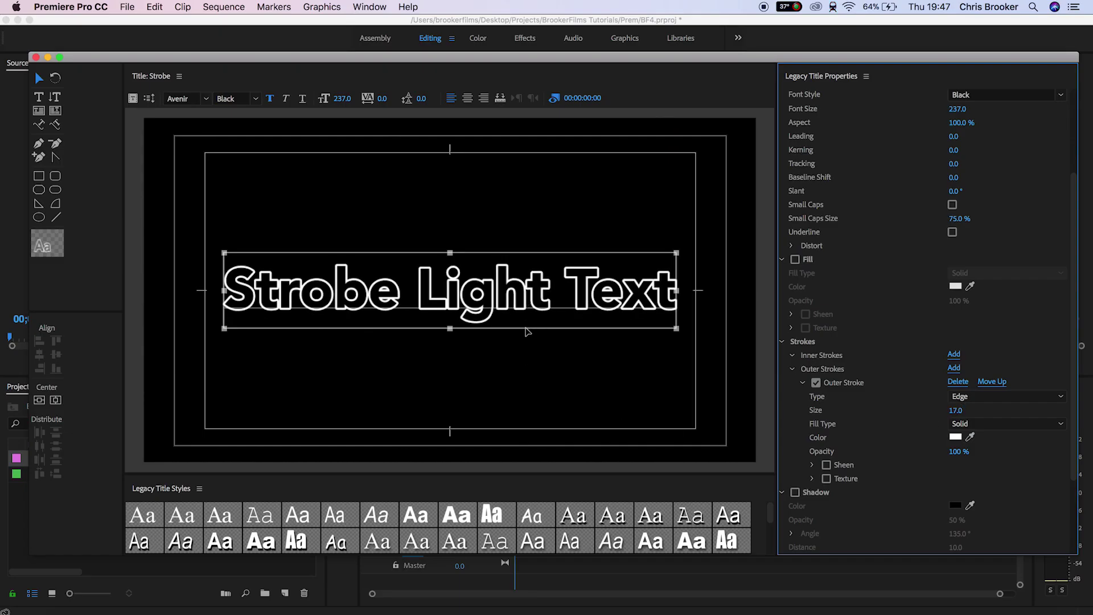
left_click(38, 401)
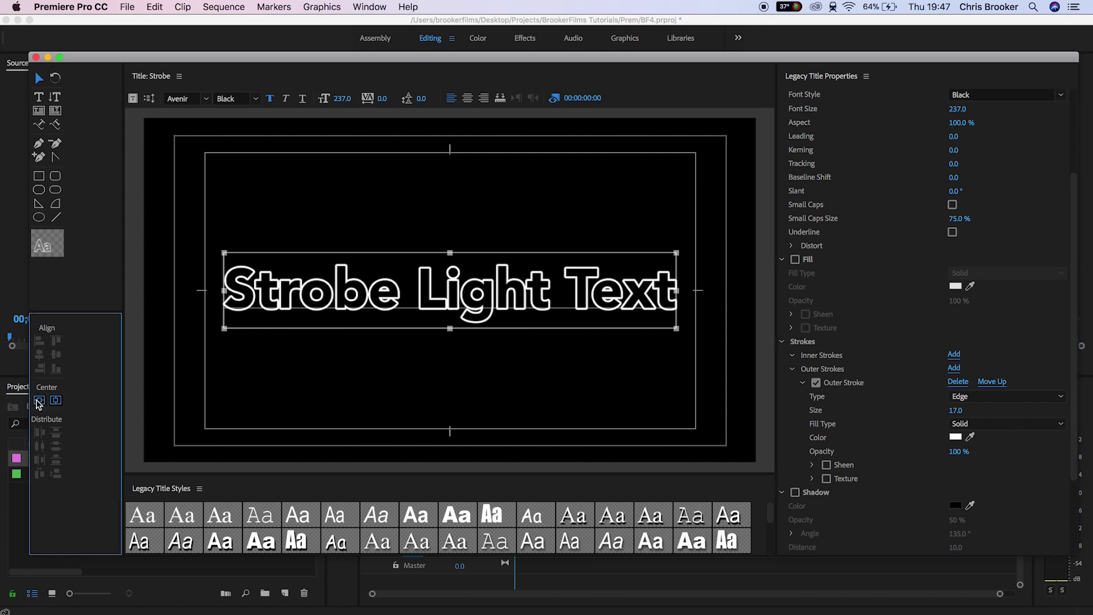
left_click(35, 58)
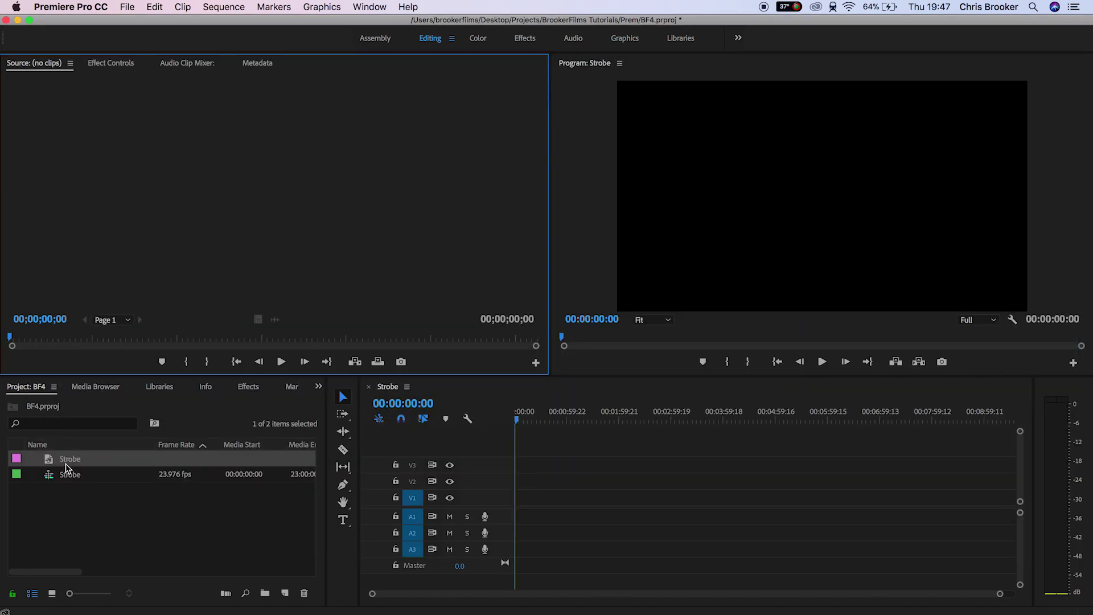
Place the Strobe title on track V1 and apply the Strobe Light effect.
mouse_move(65, 468)
left_mouse_down()
mouse_move(312, 464)
mouse_move(516, 497)
mouse_move(605, 498)
left_mouse_up()
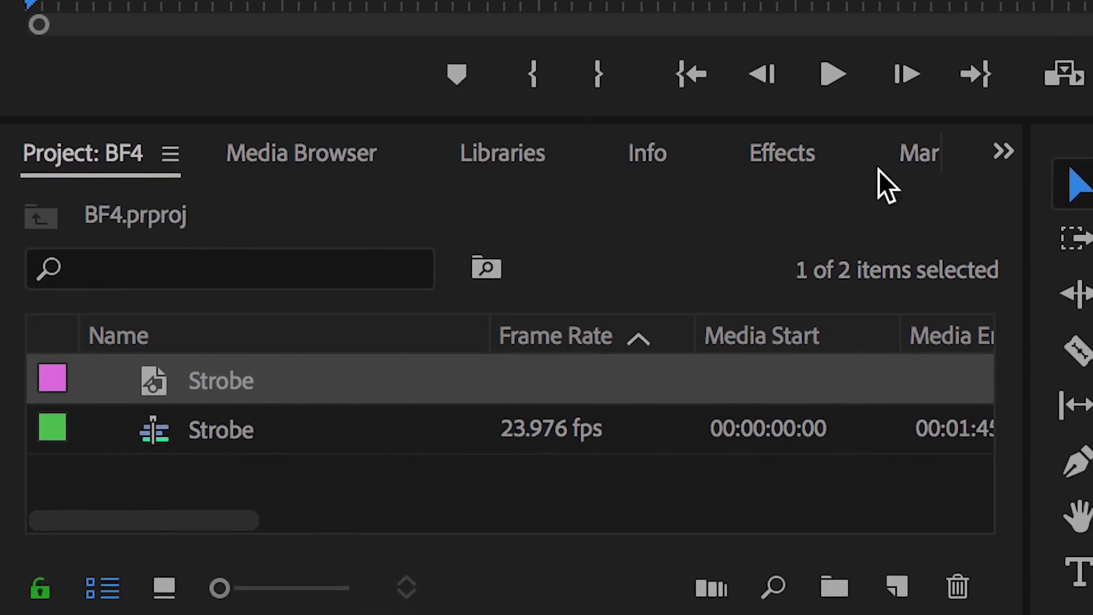
left_click(782, 153)
left_click(293, 159)
type("st")
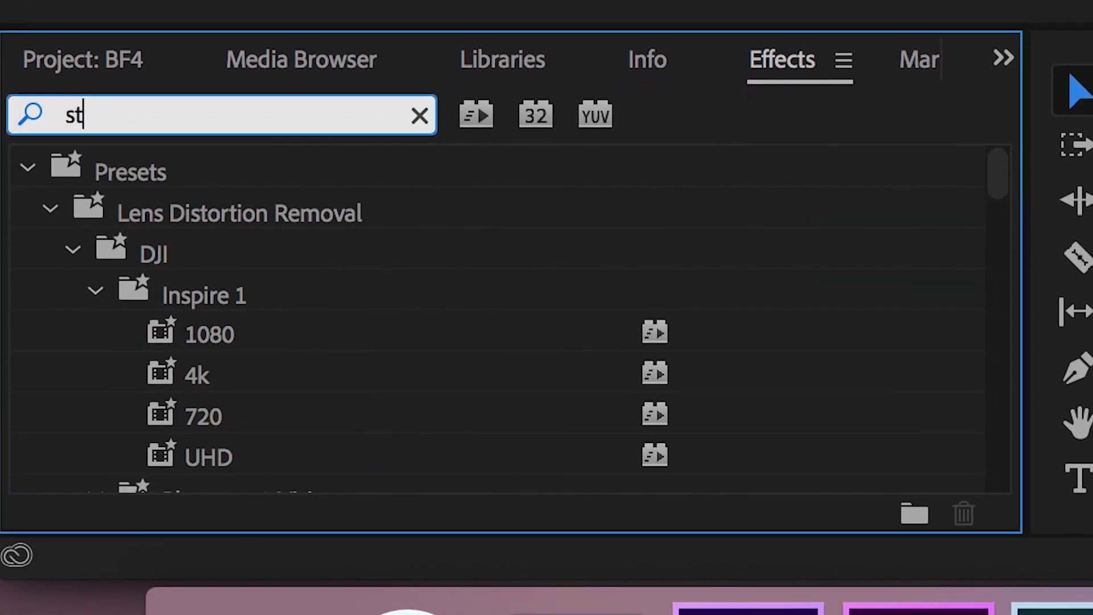
type("orb")
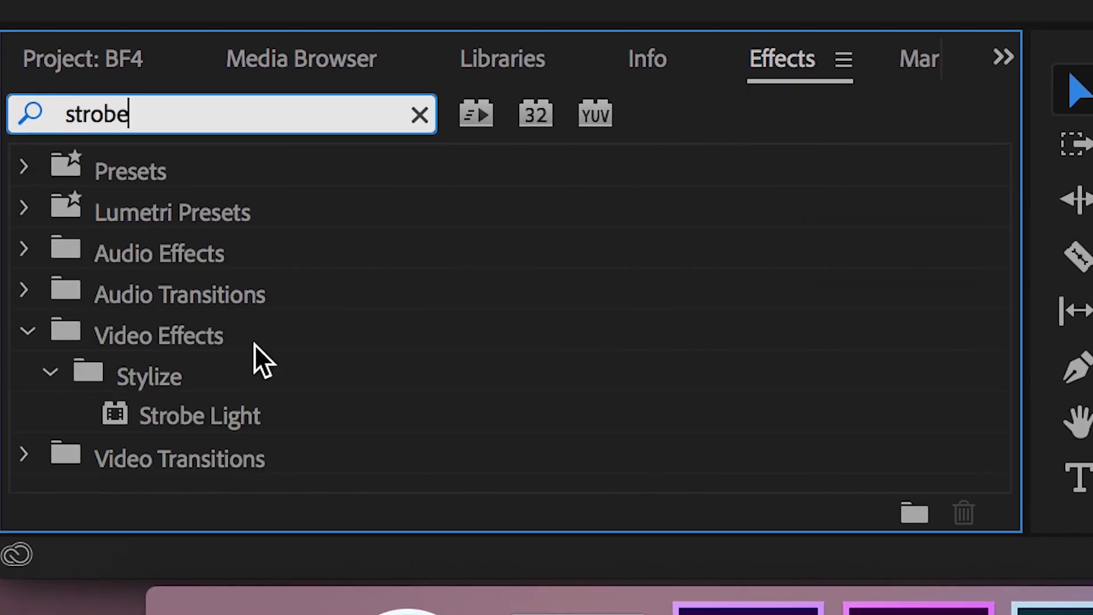
left_click(178, 423)
left_click_drag(193, 373, 606, 295)
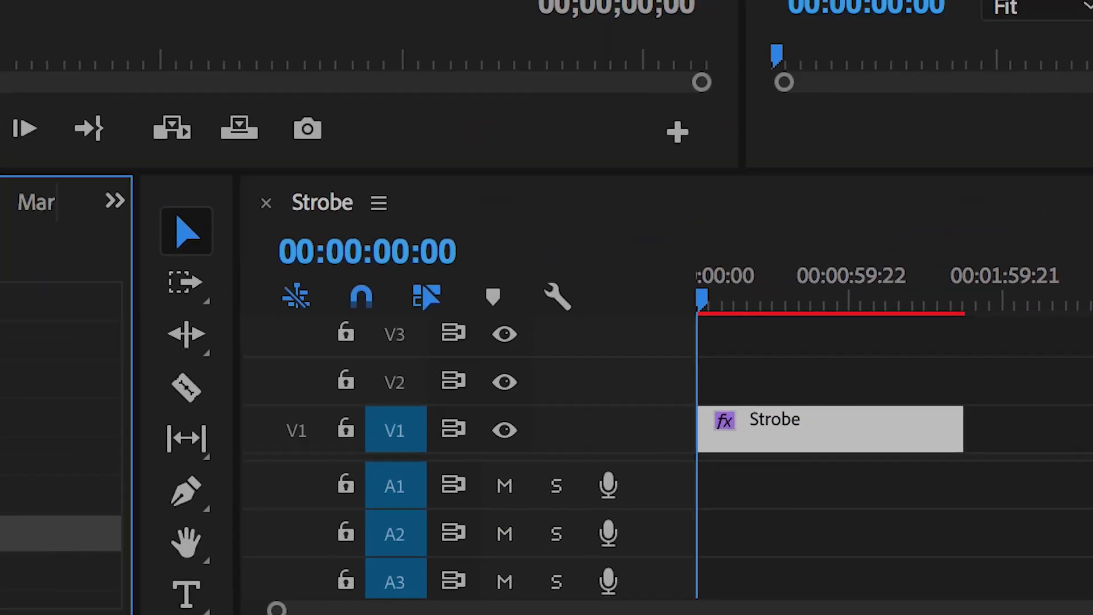
scroll(369, 231, "down", 1)
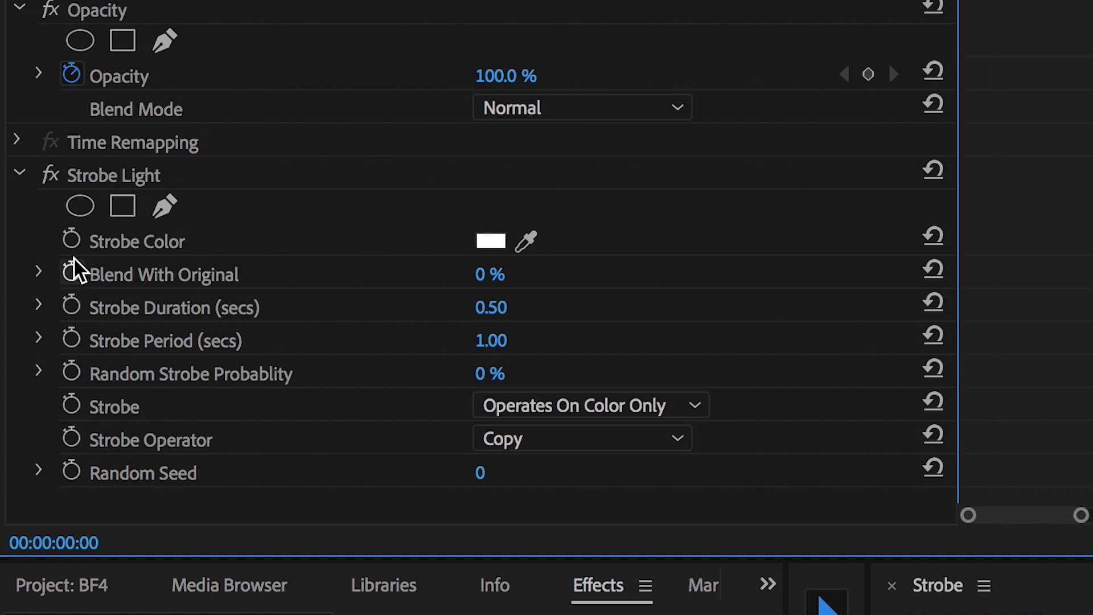
Enable Strobe Color keyframing and set yellow on the first frame.
left_click(71, 242)
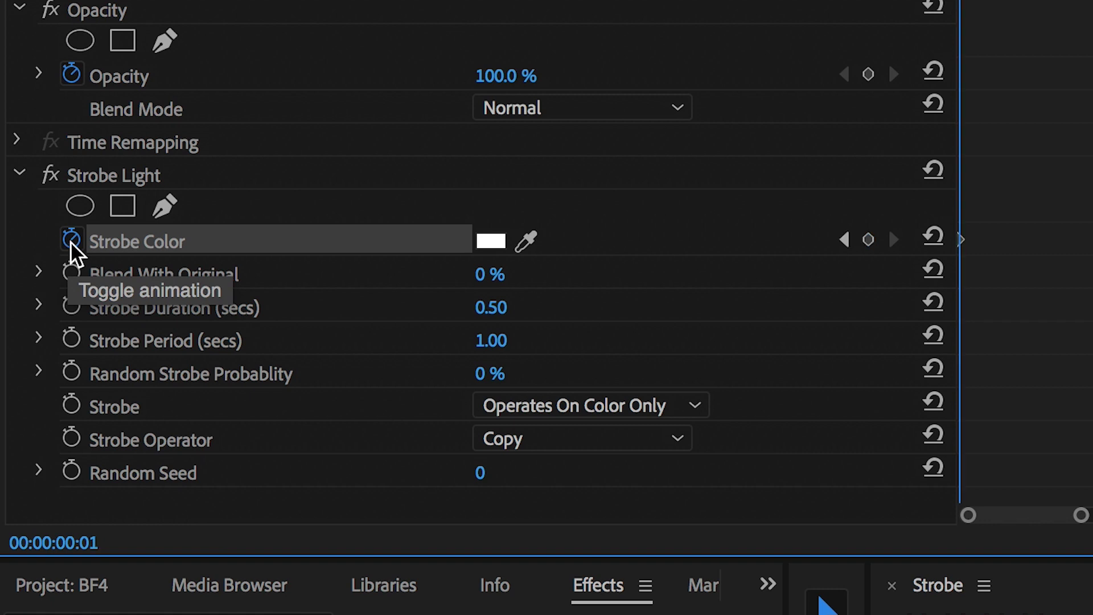
left_click_drag(1081, 516, 1001, 515)
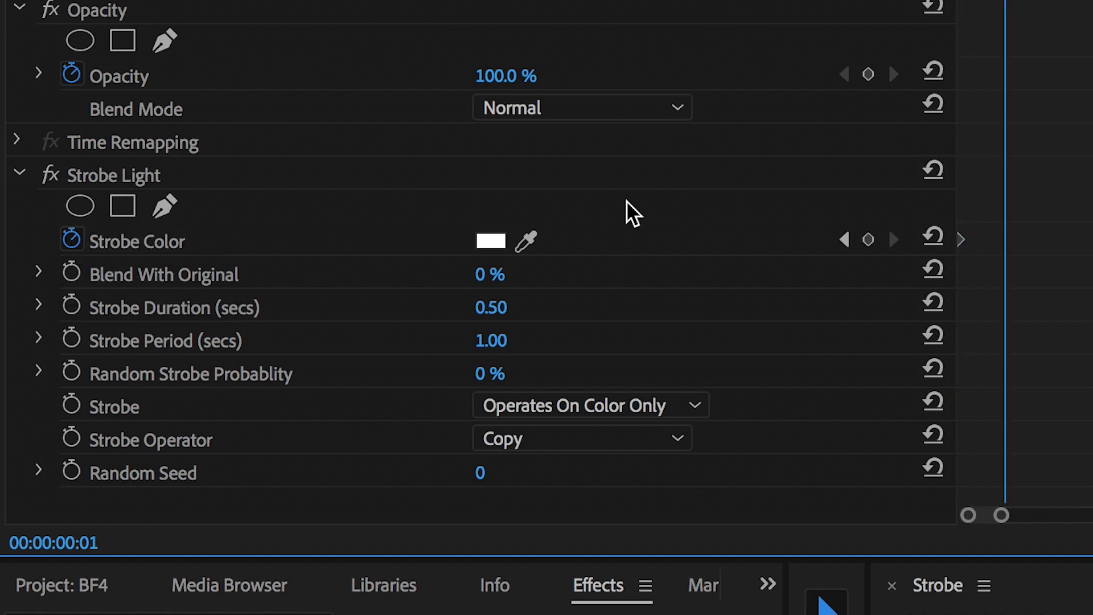
left_click(494, 243)
left_click_drag(579, 162, 636, 307)
left_click(686, 146)
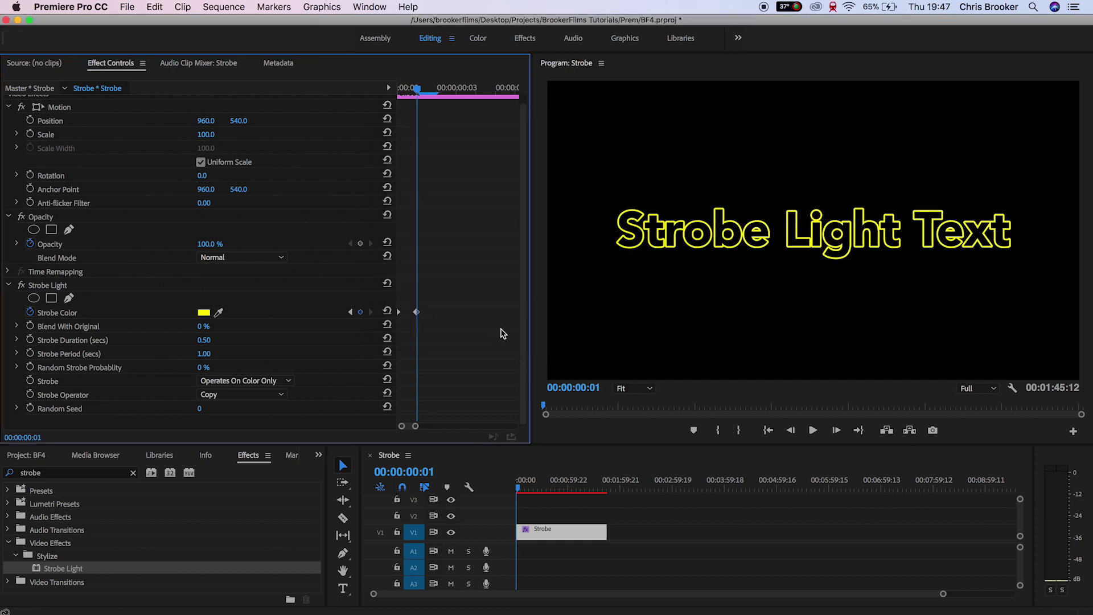
key("Right")
Keyframe green and cyan strobe colours on the next two frames.
left_click(203, 312)
mouse_move(578, 177)
left_mouse_down()
mouse_move(535, 207)
mouse_move(560, 295)
left_mouse_up()
left_click(686, 143)
key("Right")
left_click(204, 313)
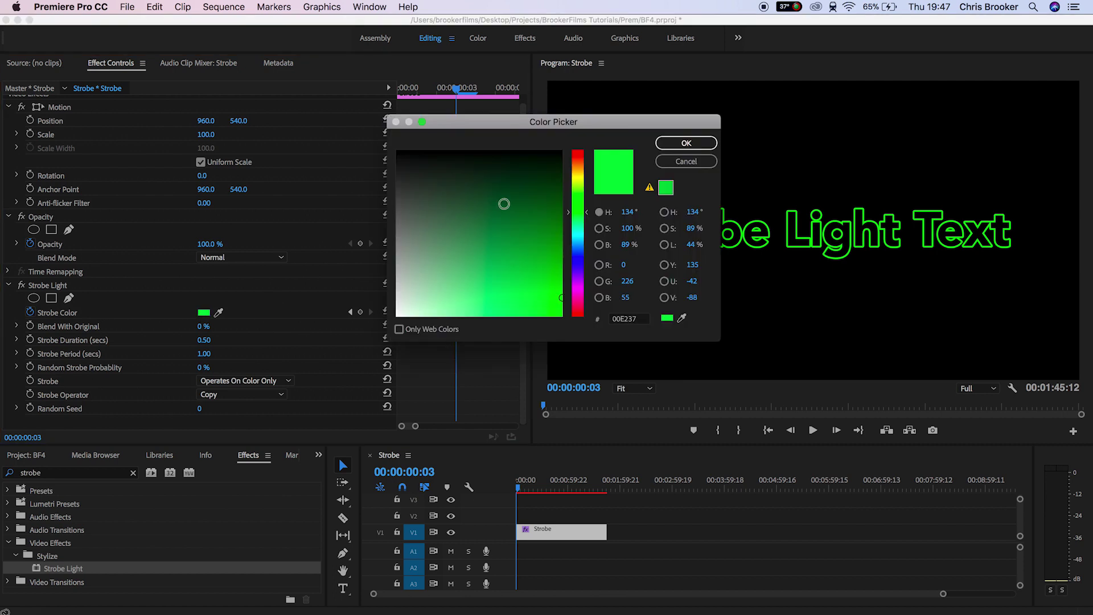
left_click_drag(504, 203, 561, 297)
left_click_drag(577, 213, 577, 312)
left_click(686, 143)
key("Right")
Keyframe purple and magenta strobe colours on the following frames.
left_click(203, 313)
left_click(686, 143)
key("Right")
left_click(203, 312)
left_click(686, 143)
key("Right")
Keyframe red and orange strobe colours, then return to the sequence start.
left_click(204, 313)
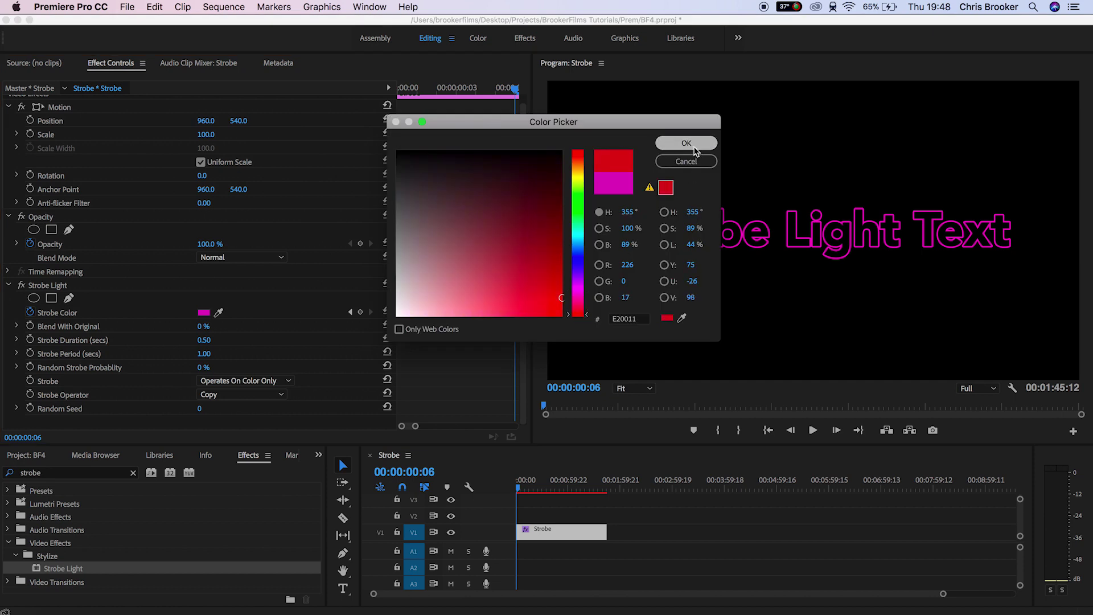
left_click(686, 142)
key("Right")
left_click(203, 313)
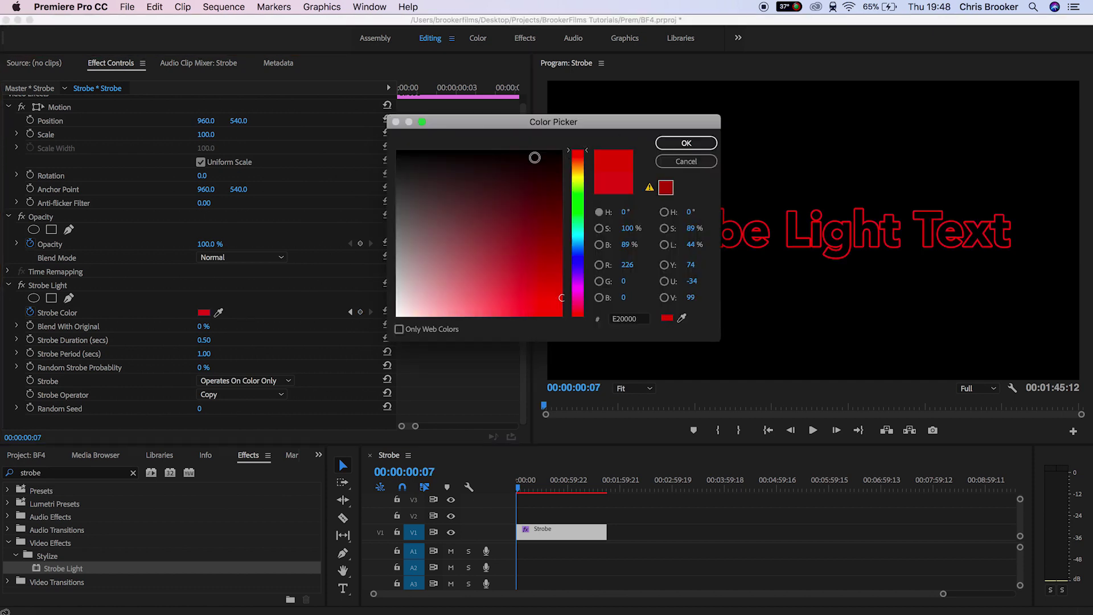
left_click_drag(577, 151, 578, 164)
left_click(686, 143)
key("Home")
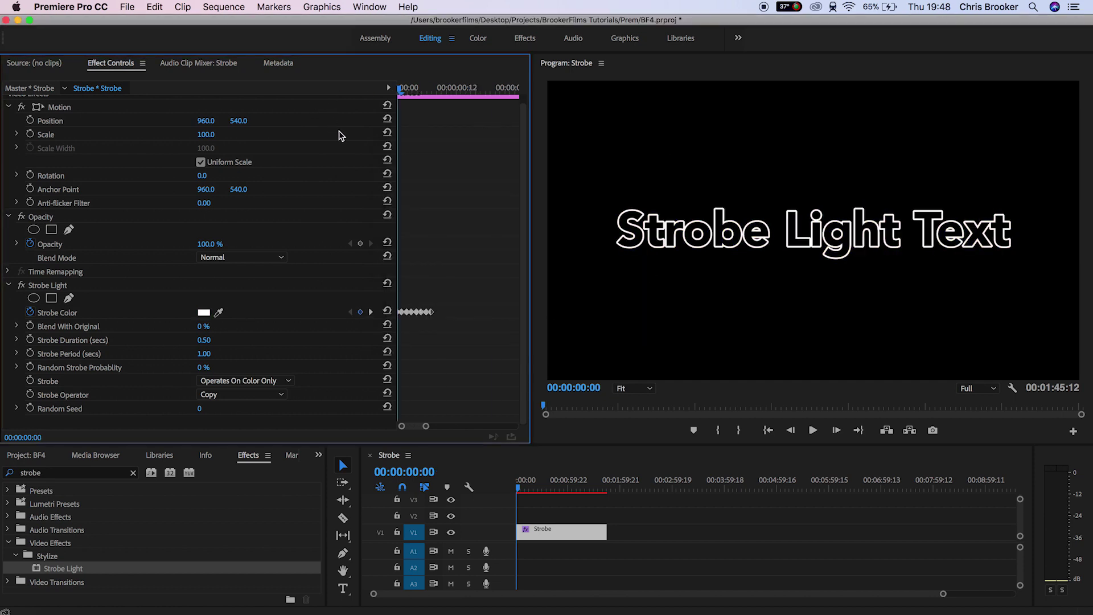
Copy the Strobe Color keyframes and paste them after the last keyframe.
key("space")
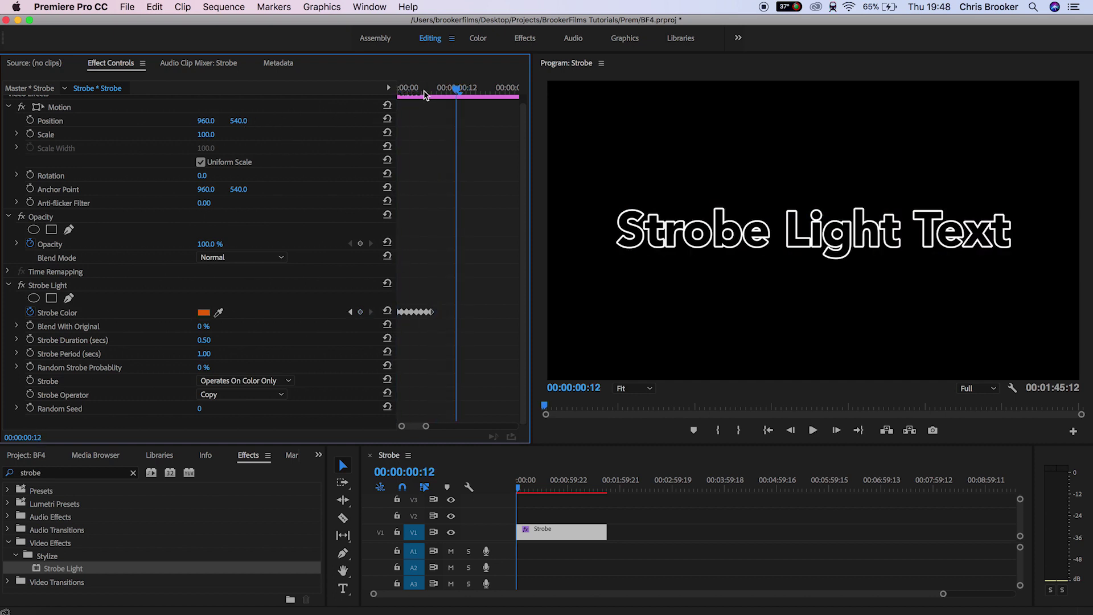
left_click_drag(474, 299, 398, 322)
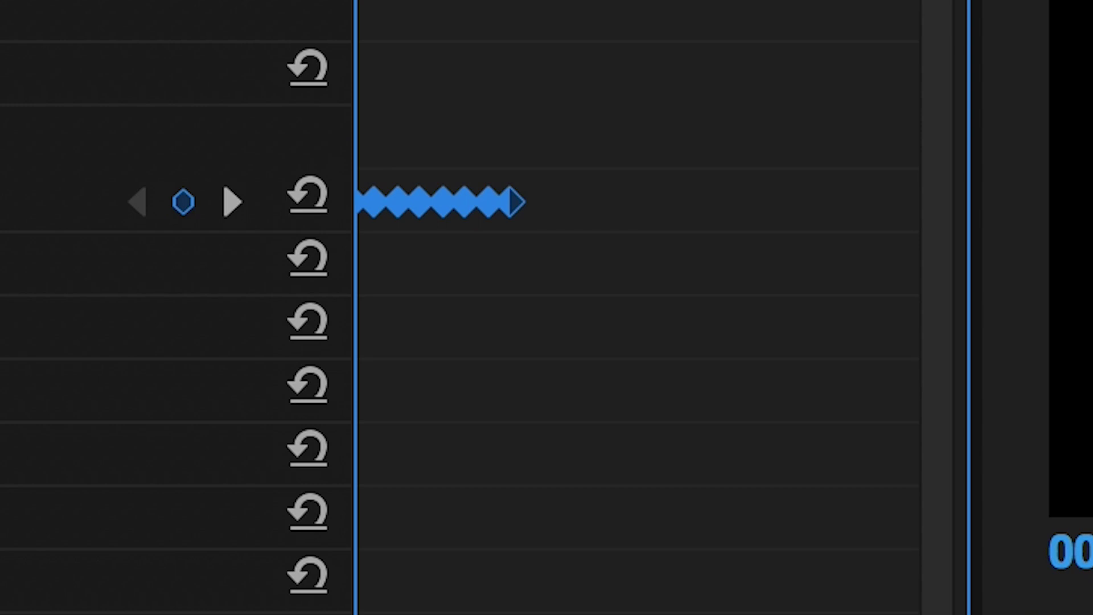
key("Right")
key("Right")
key("Right")
key("Right")
key("Right")
key("Left")
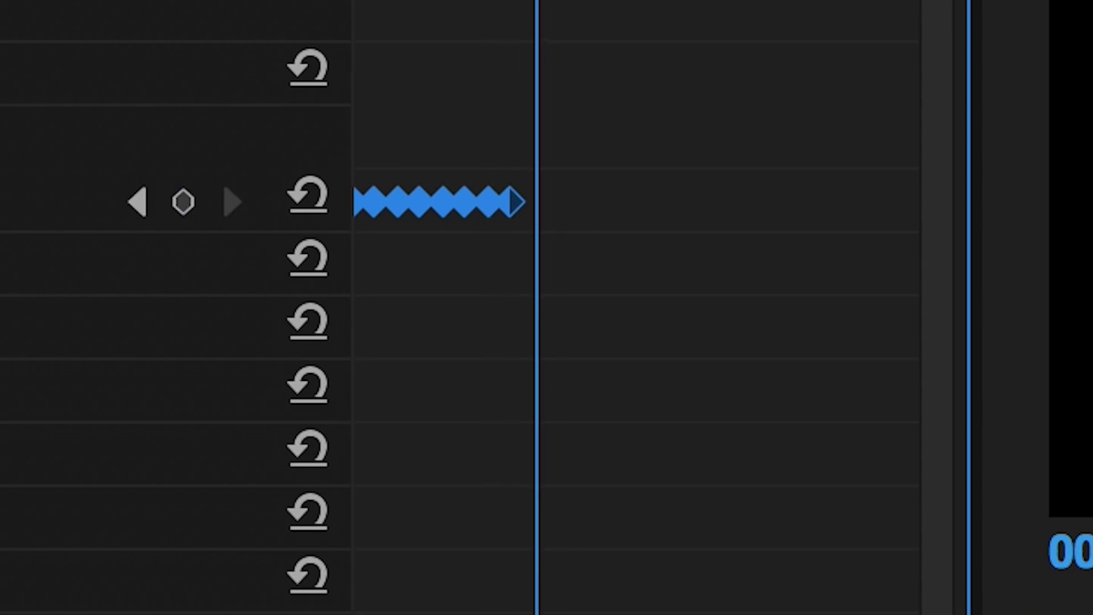
key("Left")
key("Right")
key("ctrl+v")
key("Right")
key("Right")
key("Right")
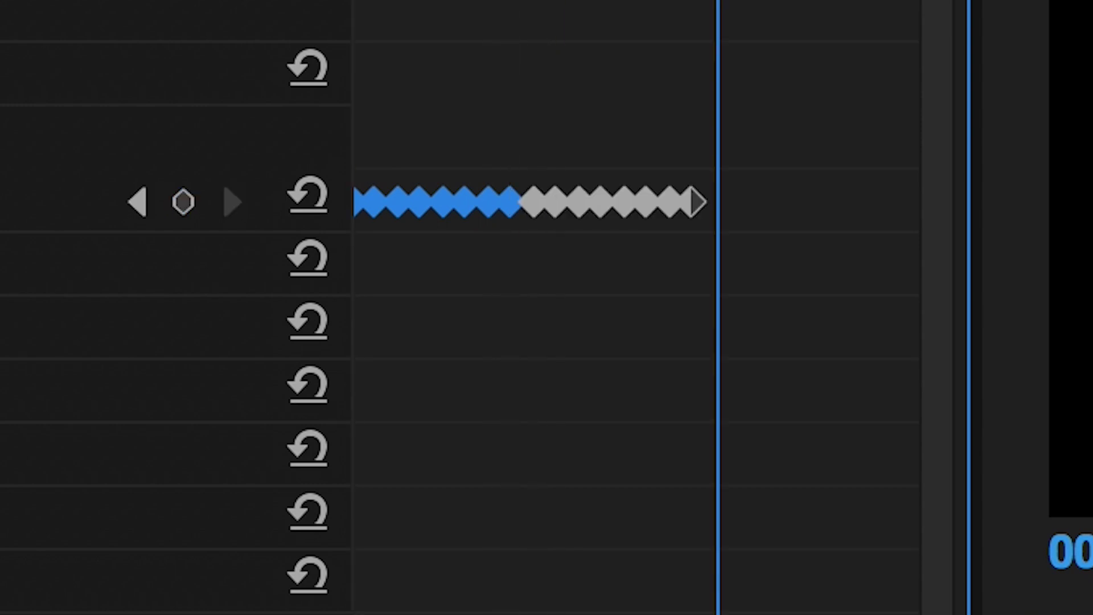
Paste another copy of all Strobe Color keyframes and preview from the start.
left_click(59, 300)
key("ctrl+a")
key("ctrl+c")
key("ctrl+v")
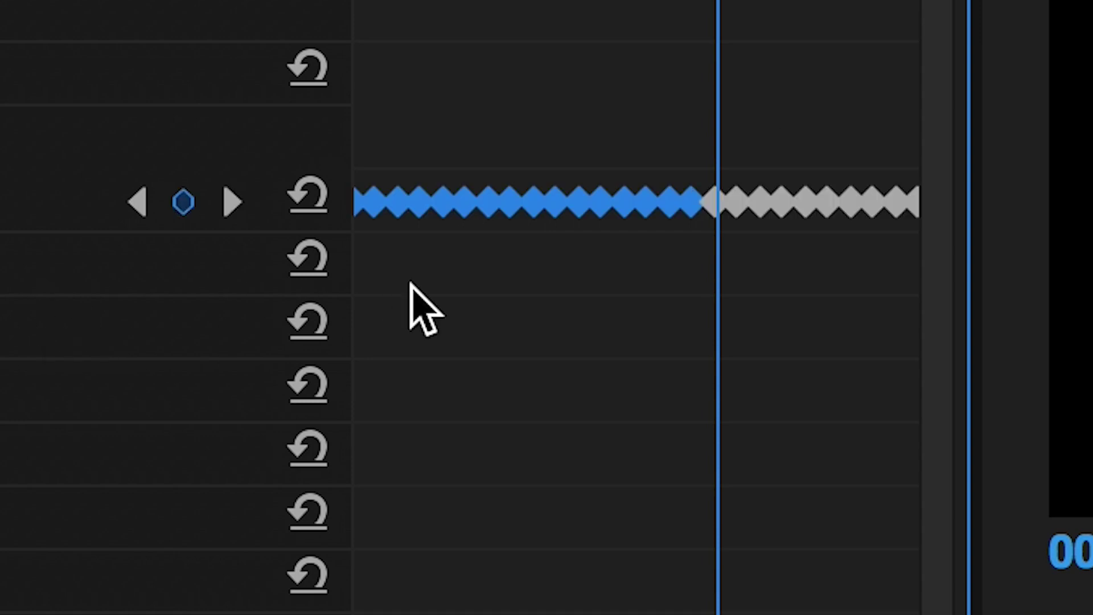
key("Home")
key("space")
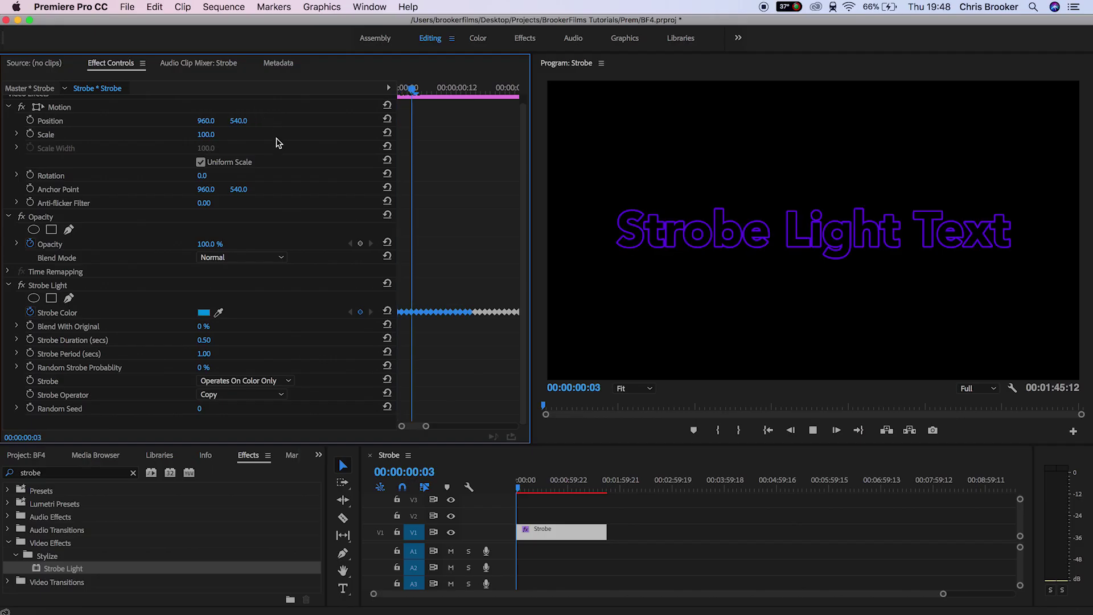
mouse_move(450, 91)
left_mouse_down()
mouse_move(463, 102)
mouse_move(453, 126)
mouse_move(470, 125)
left_mouse_up()
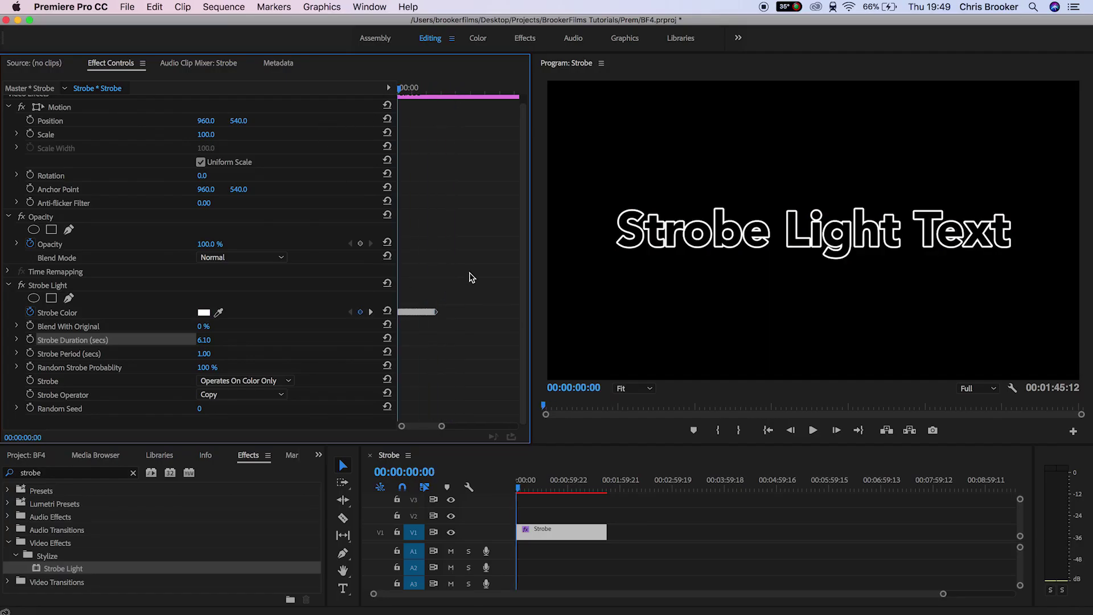
Commit Strobe Duration 6.10 and Random Strobe Probability 100%, then scrub and play to check.
left_click(469, 277)
left_click_drag(429, 94, 423, 94)
key("equal")
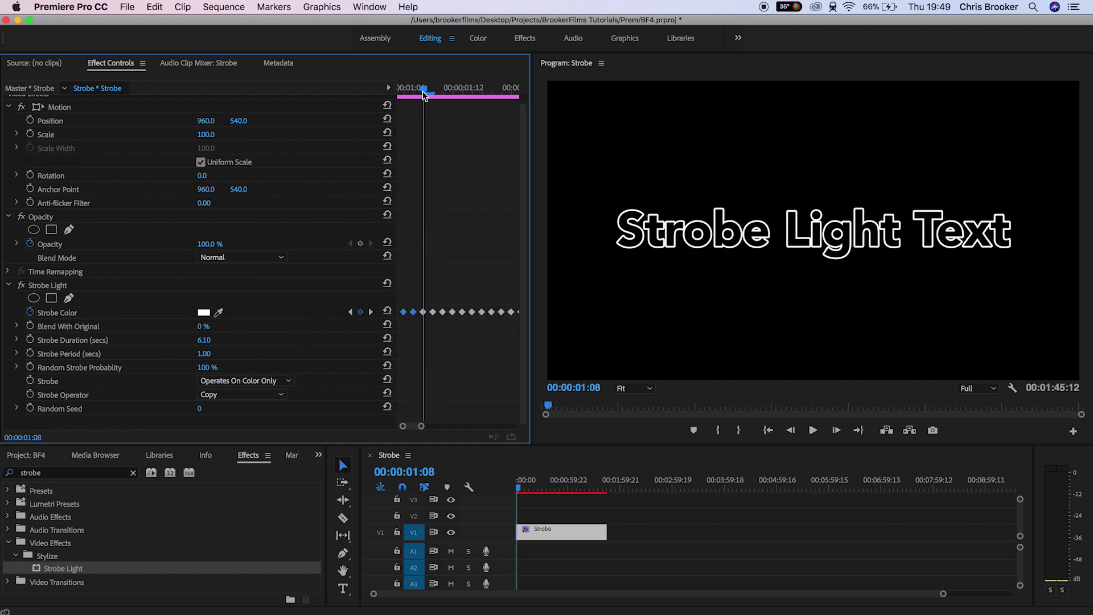
key("minus")
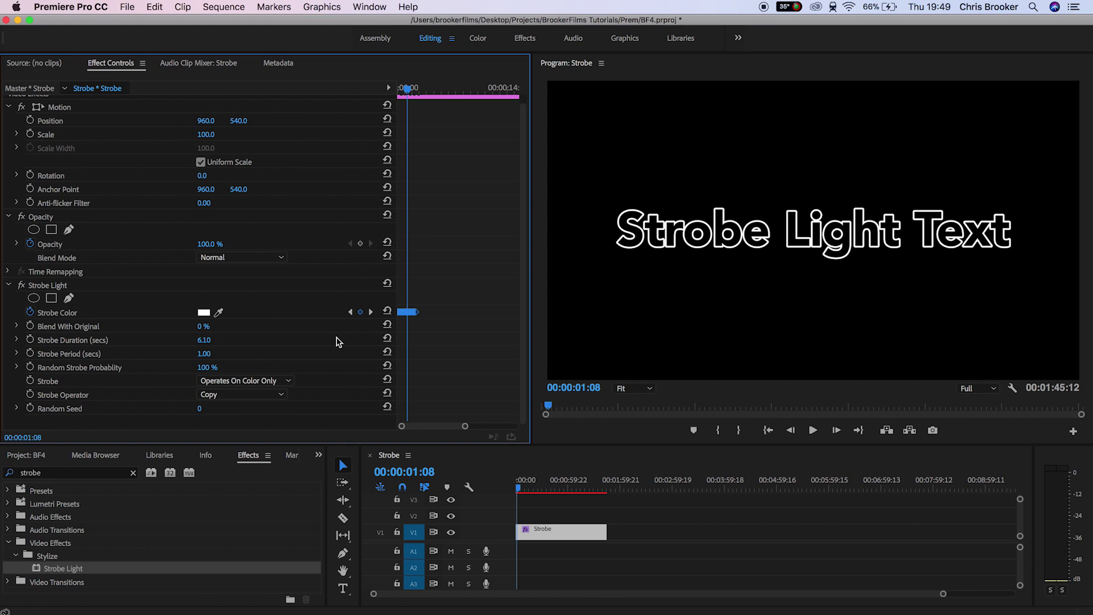
key("equal")
key("equal")
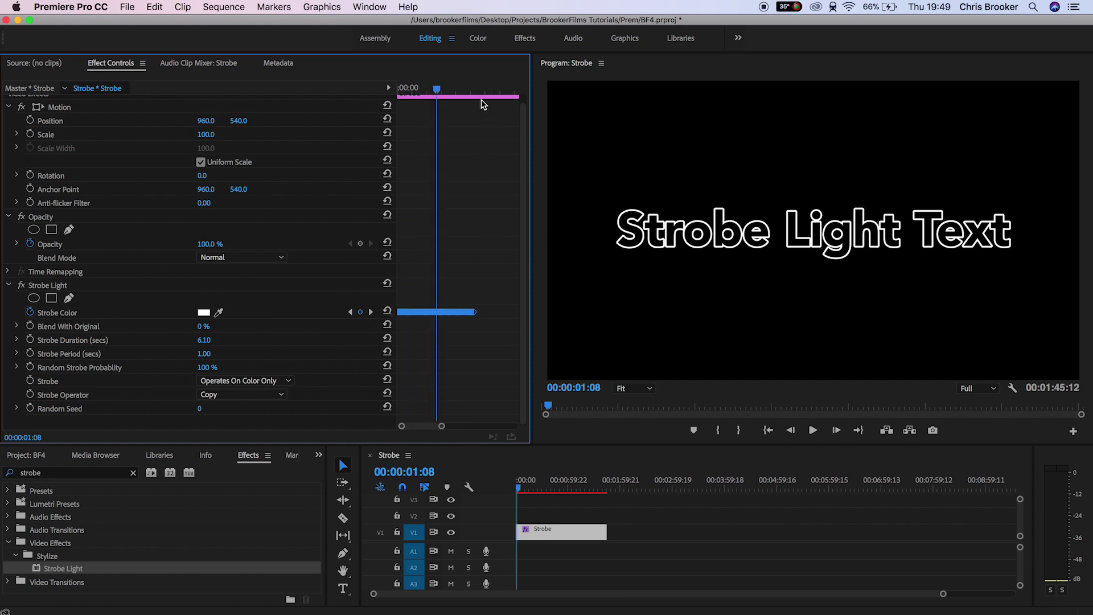
left_click(476, 90)
left_click_drag(479, 90, 196, 117)
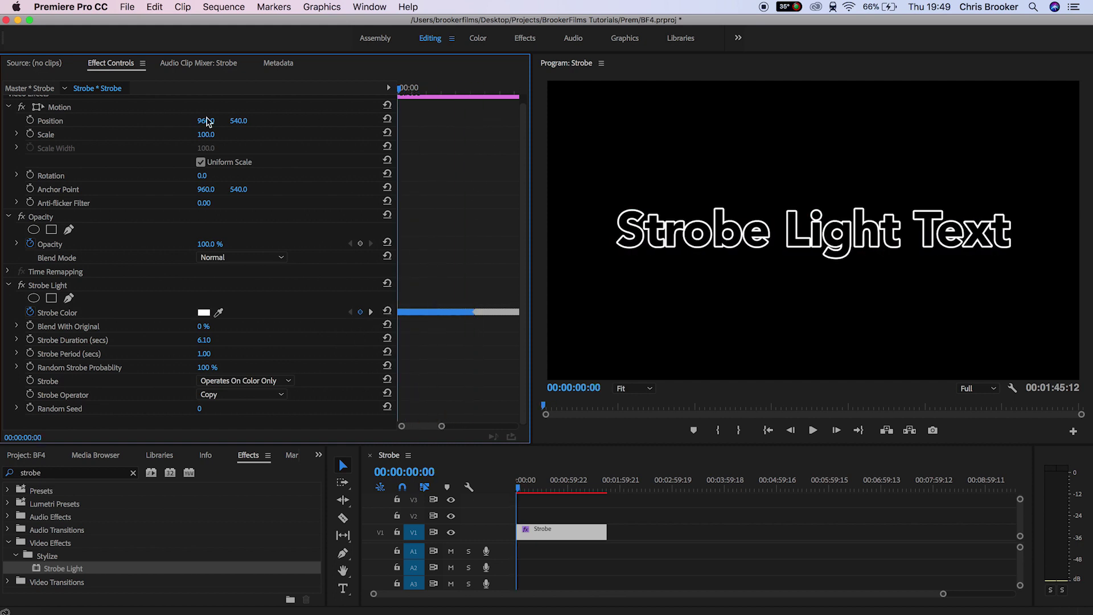
key("space")
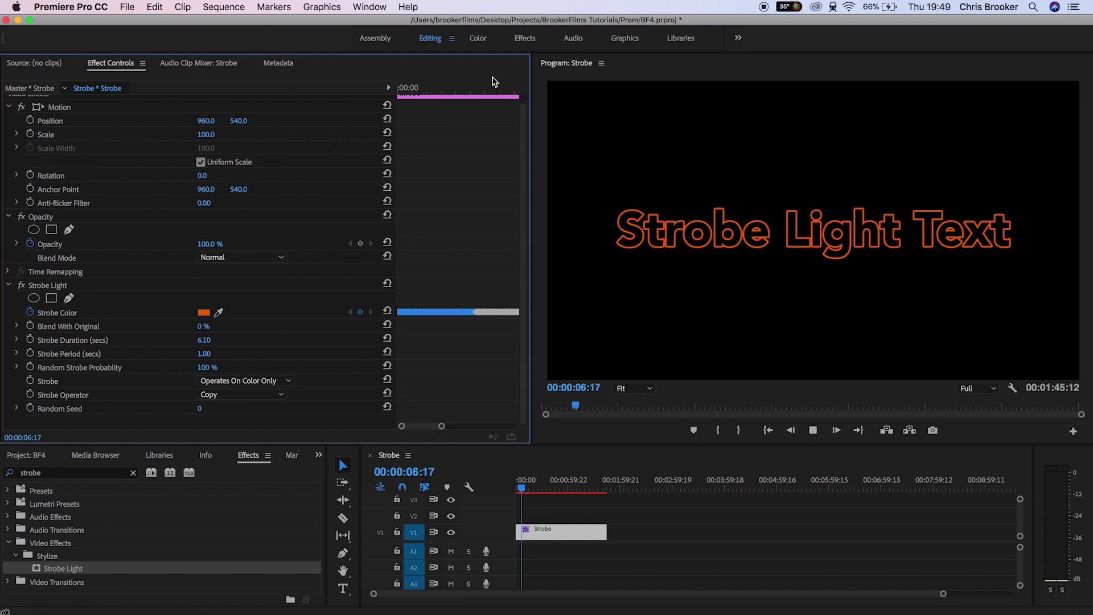
left_click_drag(493, 81, 406, 111)
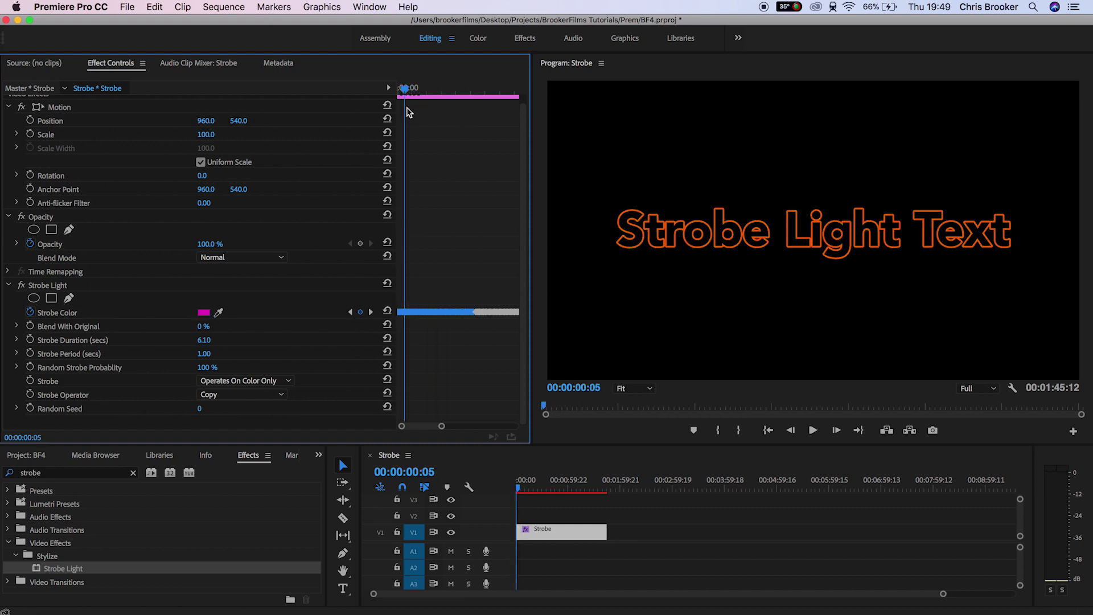